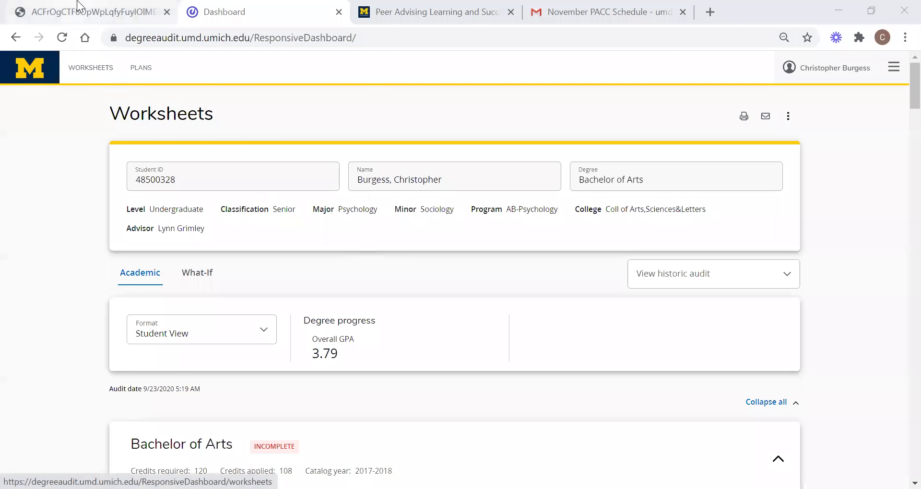
# Switch to the DegreeWorks for Beginners PDF and go back to its title page.
pyautogui.click(79, 7)
pyautogui.scroll(20, 39, 168)
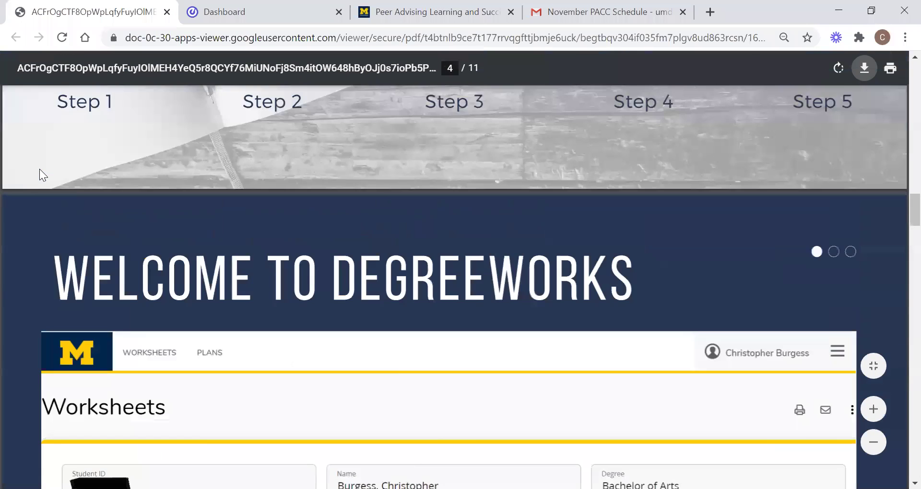
pyautogui.scroll(12, 39, 169)
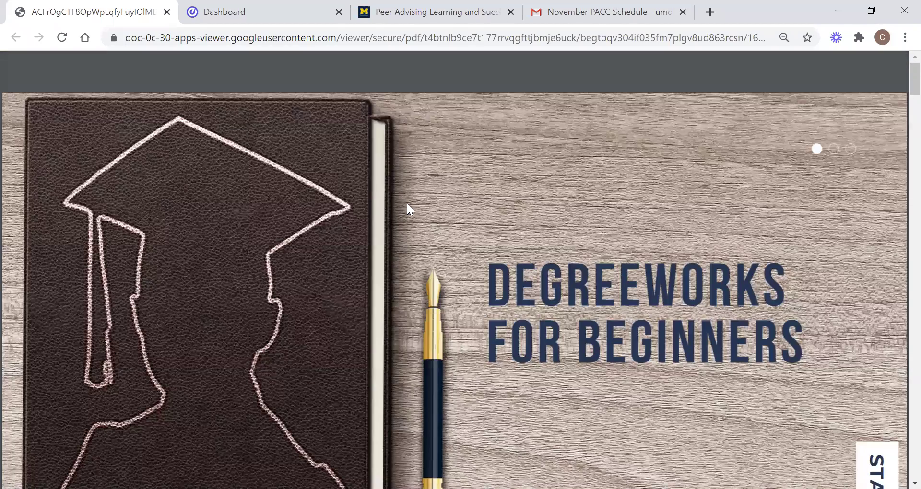
pyautogui.scroll(-1, 407, 205)
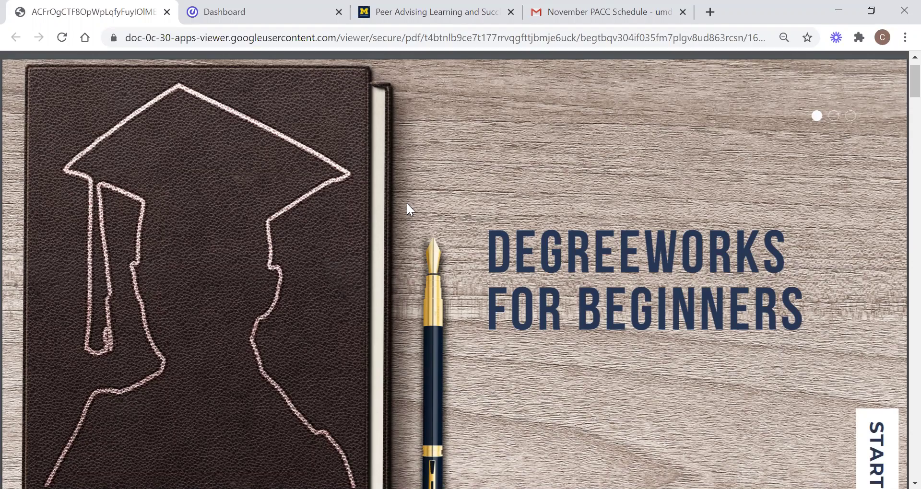
# Read the PDF's opening pages, from Contents and the course objective to "What is DegreeWorks?".
pyautogui.scroll(-10, 407, 203)
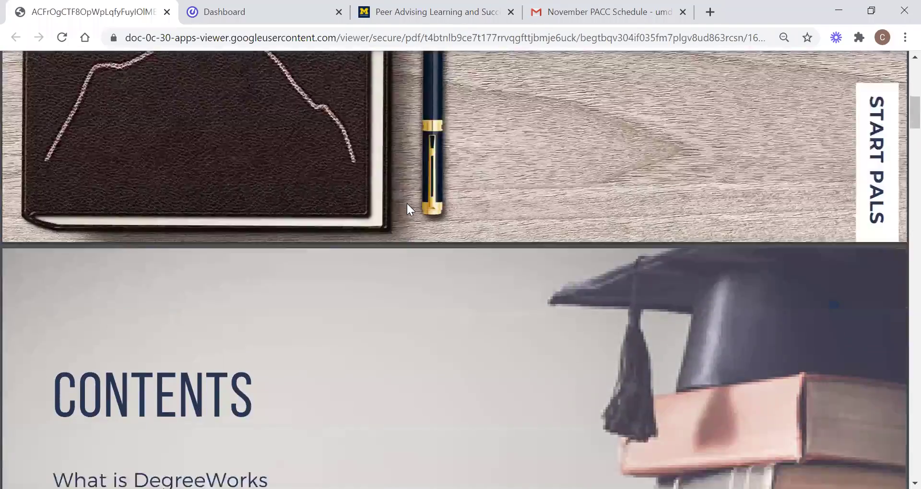
pyautogui.scroll(-10, 407, 204)
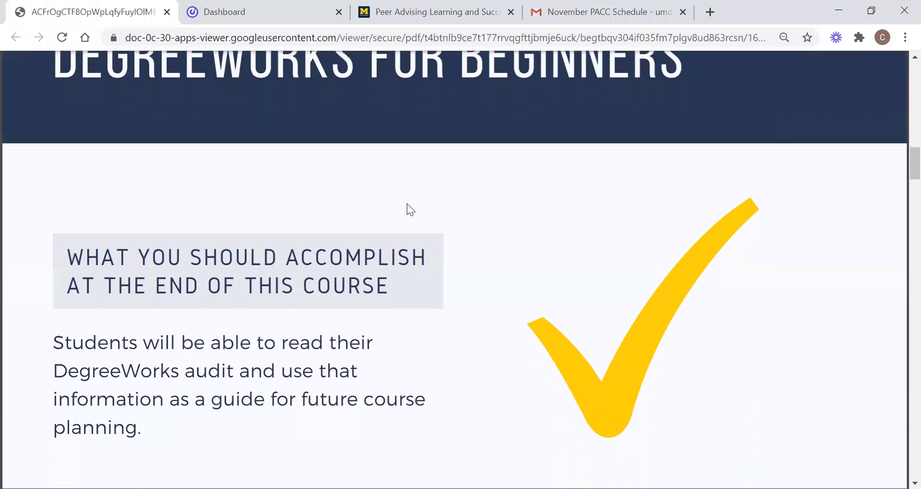
pyautogui.scroll(-1, 407, 205)
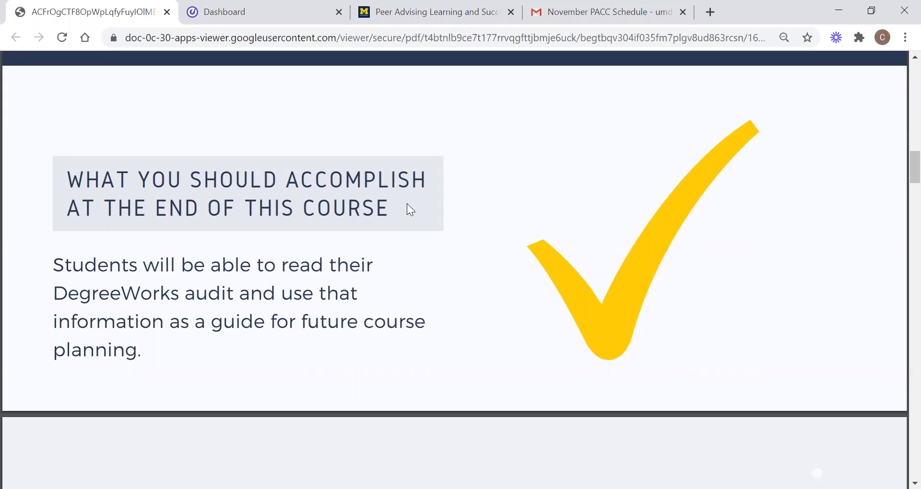
pyautogui.scroll(-7, 407, 204)
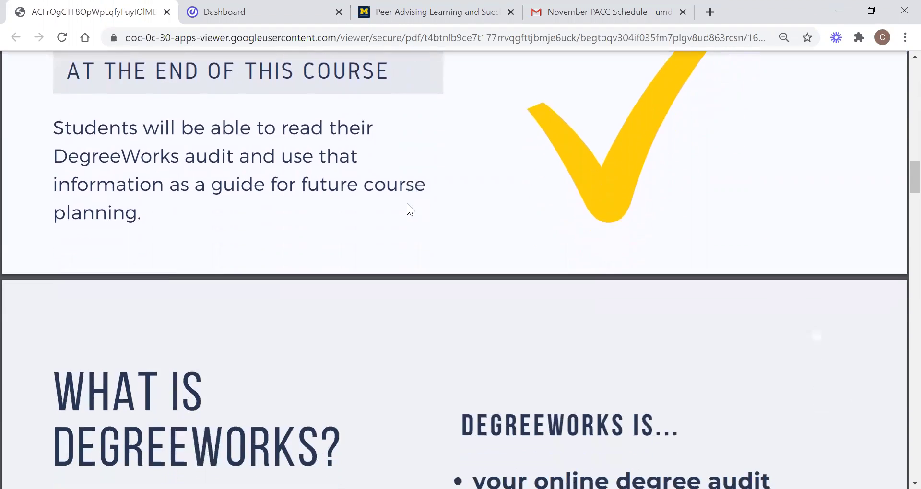
pyautogui.scroll(-2, 407, 204)
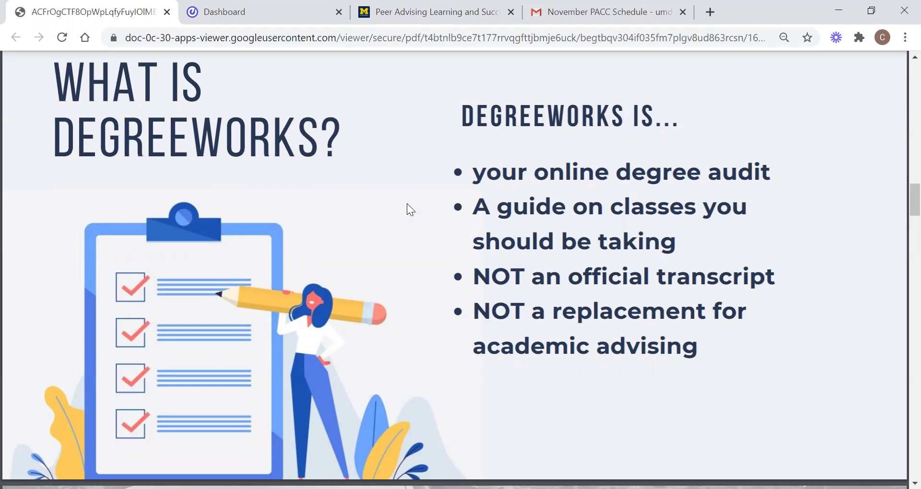
# Review the pages from How to Access DegreeWorks through Graduation Requirements.
pyautogui.scroll(-10, 407, 204)
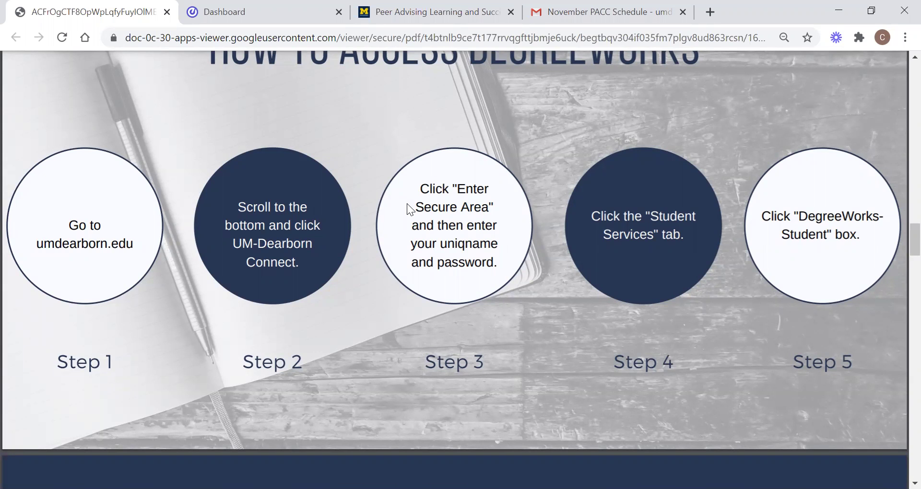
pyautogui.scroll(-10, 407, 204)
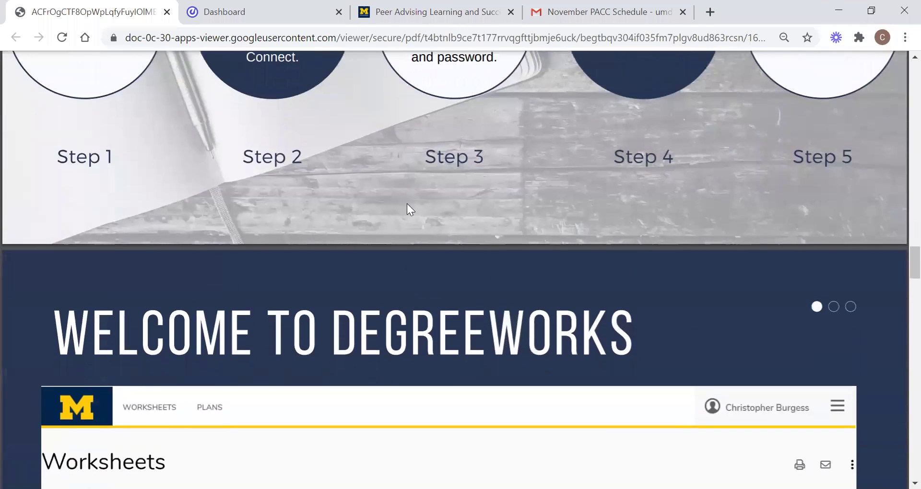
pyautogui.scroll(1, 407, 204)
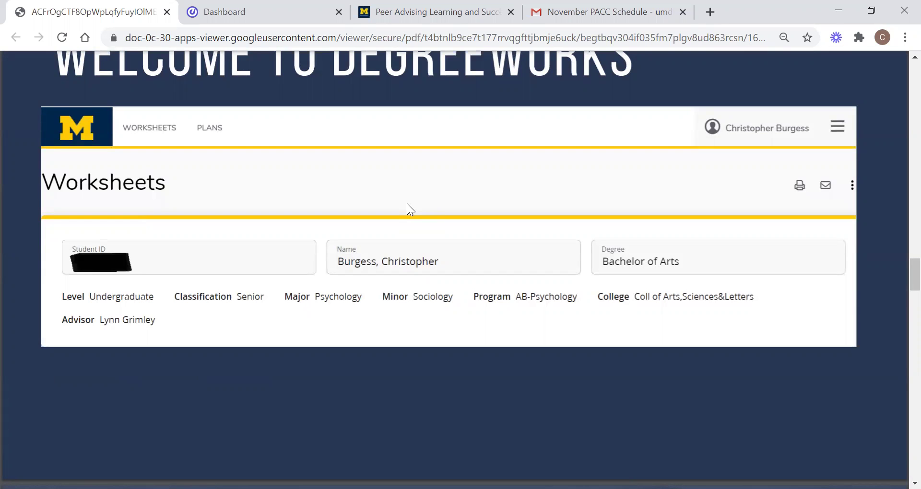
pyautogui.scroll(-8, 407, 204)
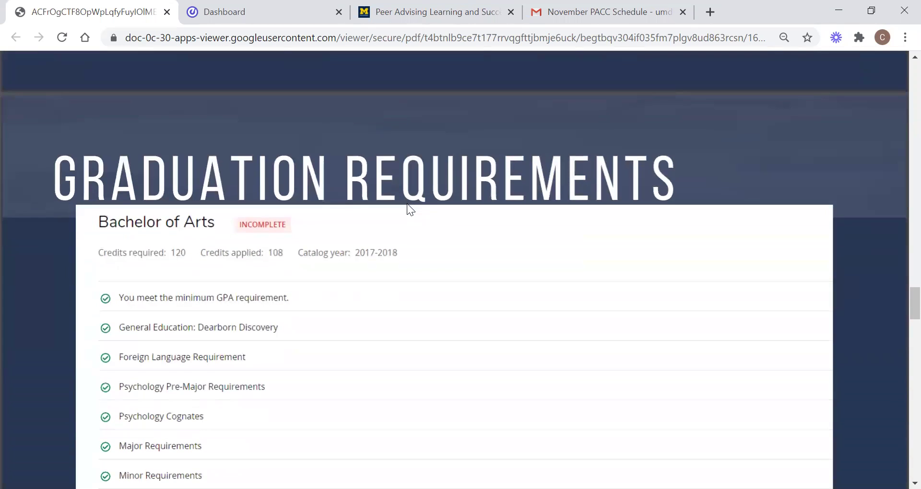
pyautogui.scroll(-1, 407, 203)
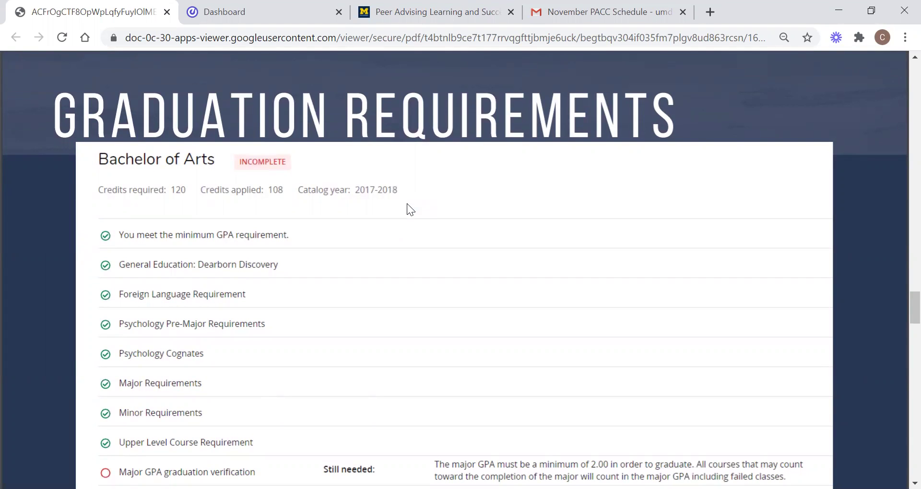
pyautogui.scroll(-1, 407, 205)
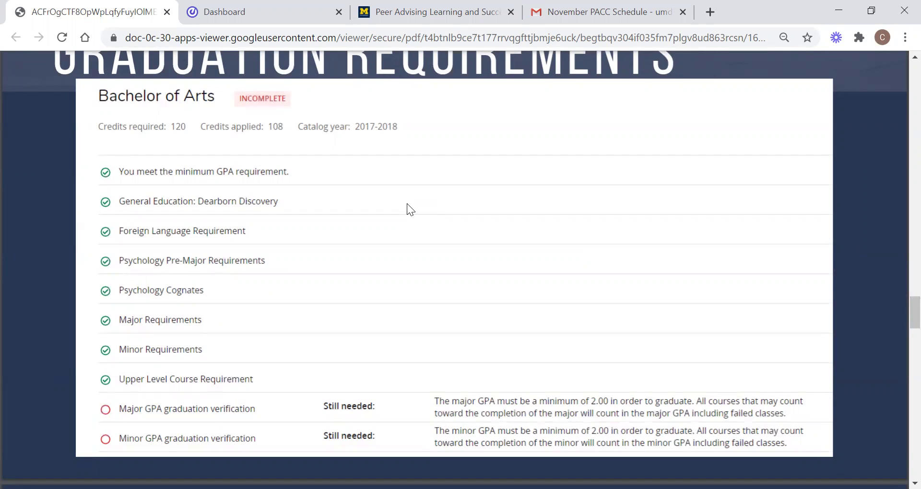
# Examine the Dearborn Discovery Core and Pre-Major Requirements pages.
pyautogui.scroll(-10, 407, 204)
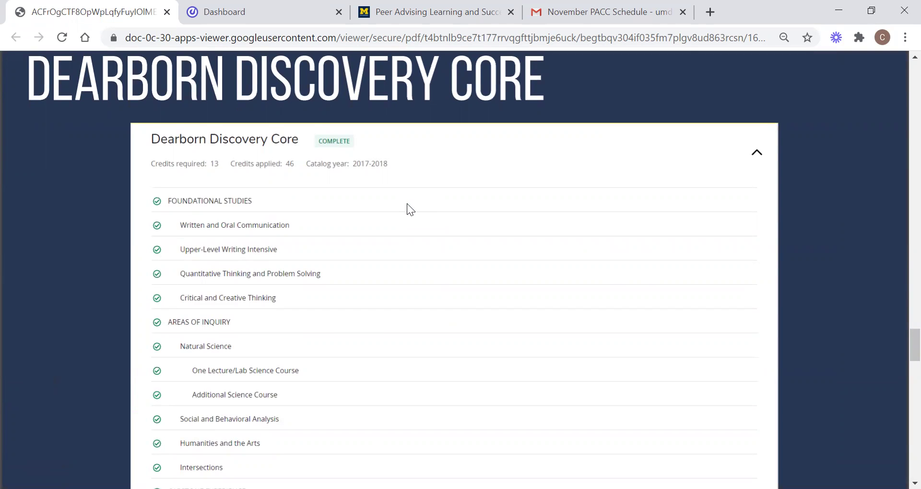
pyautogui.scroll(-1, 407, 203)
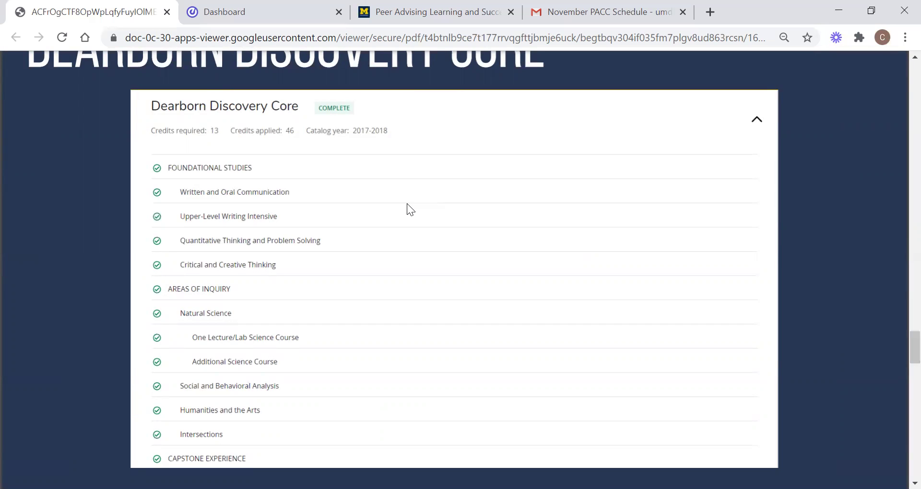
pyautogui.scroll(-10, 407, 204)
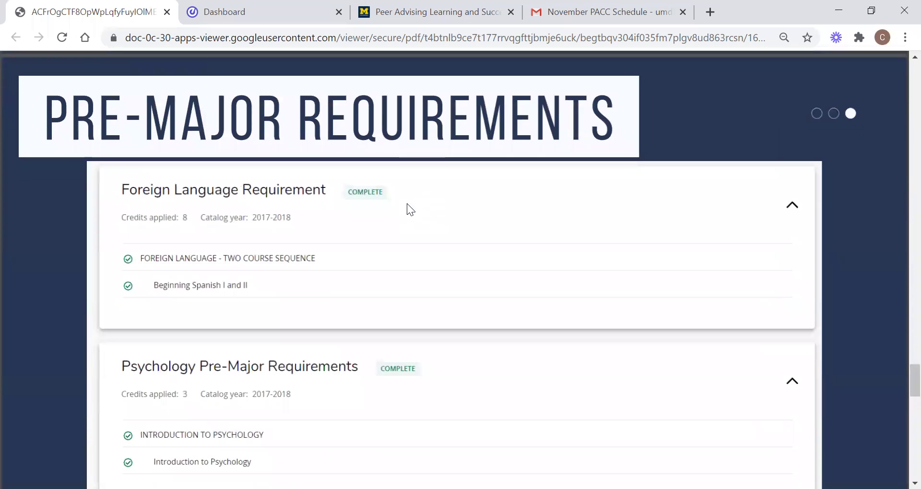
pyautogui.scroll(-1, 407, 203)
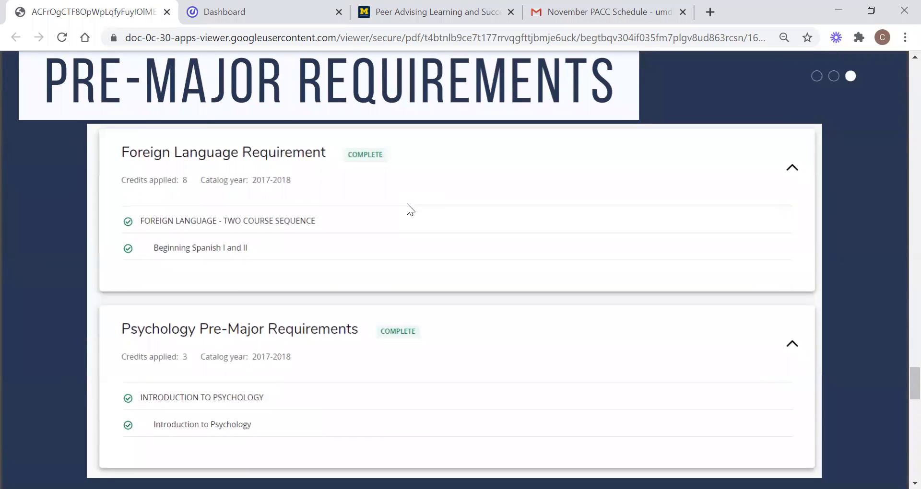
pyautogui.scroll(-1, 407, 204)
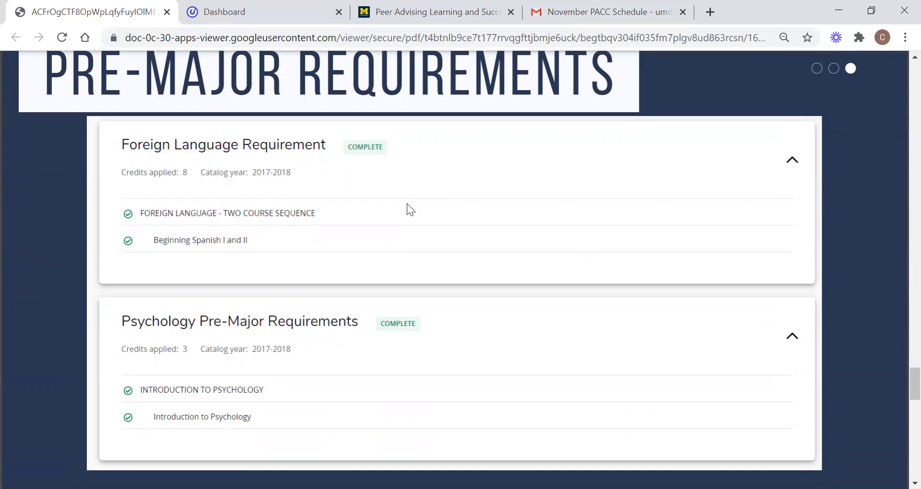
pyautogui.scroll(-1, 407, 204)
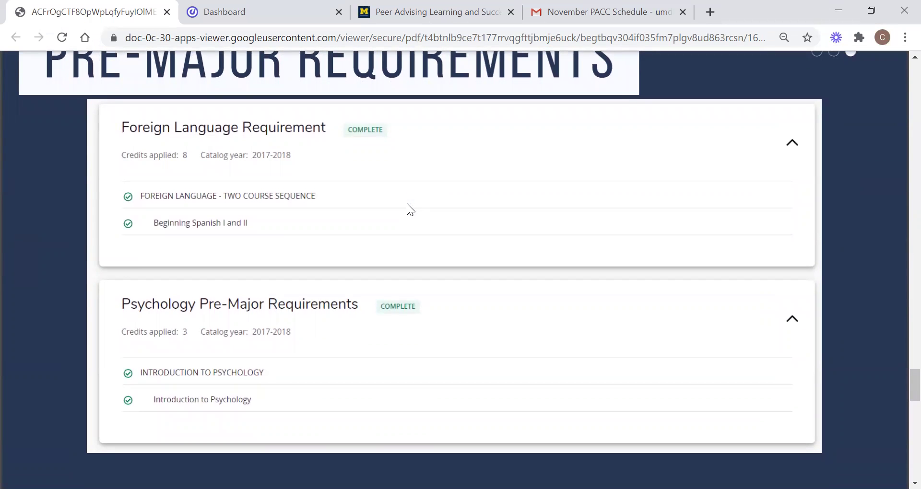
# Examine the Major Requirements page and the Upper Level Course Requirement/Minor page.
pyautogui.scroll(-10, 407, 203)
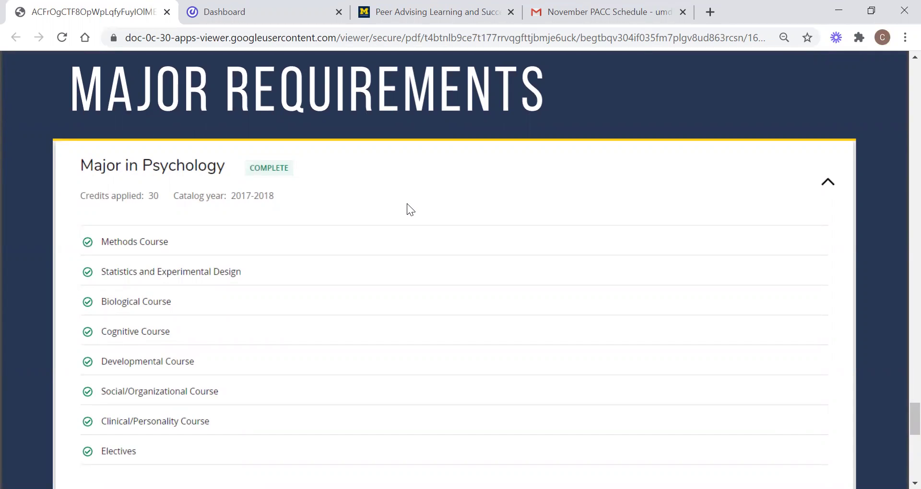
pyautogui.scroll(-1, 407, 210)
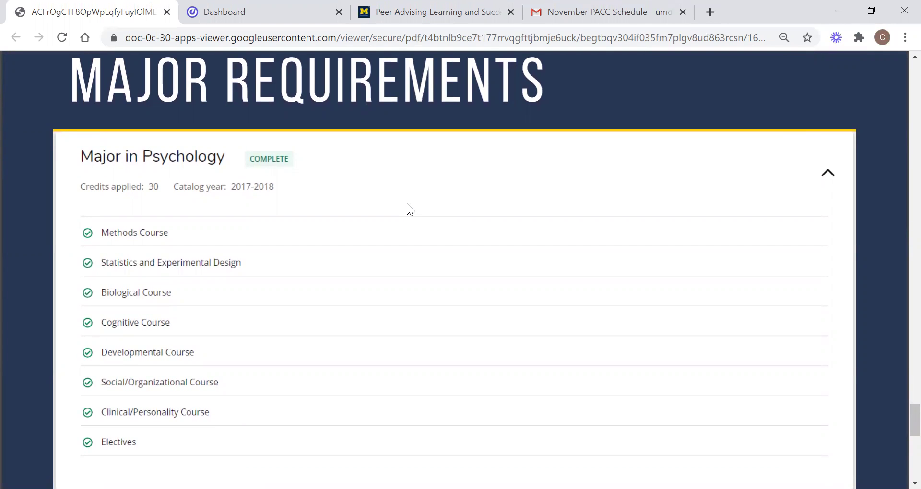
pyautogui.scroll(-1, 407, 209)
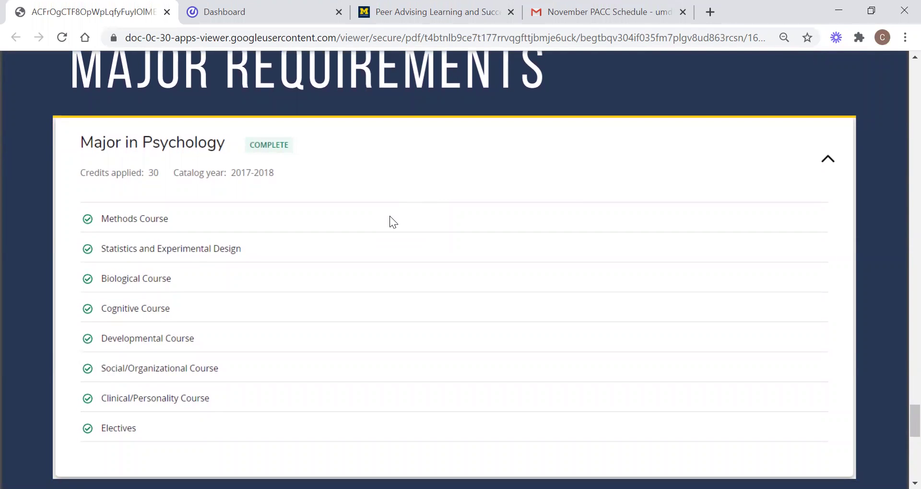
pyautogui.scroll(-10, 389, 217)
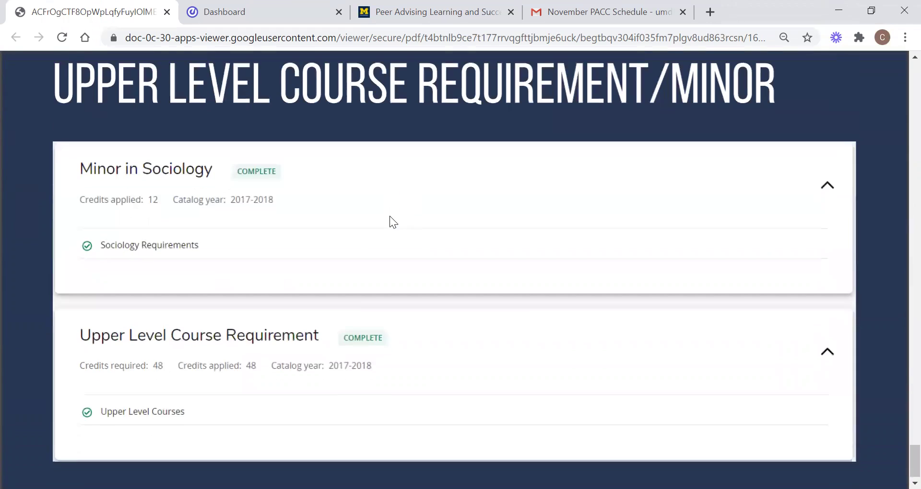
pyautogui.scroll(2, 390, 216)
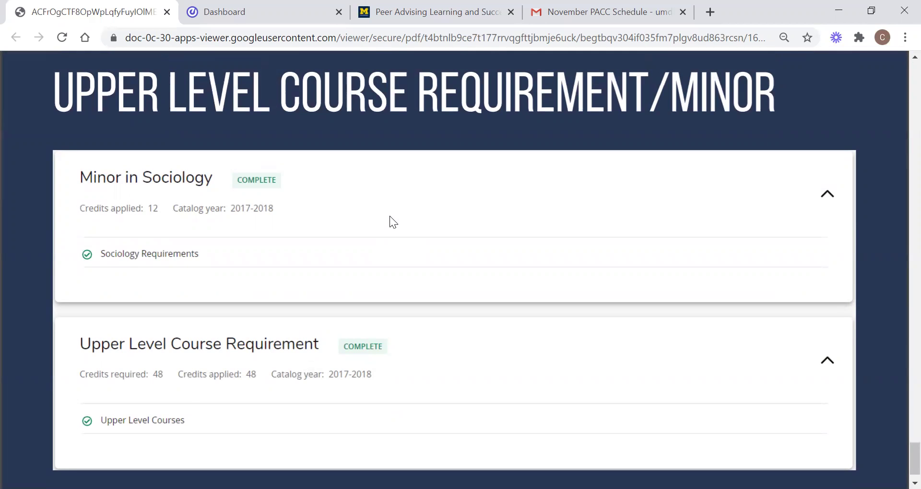
pyautogui.scroll(-1, 390, 220)
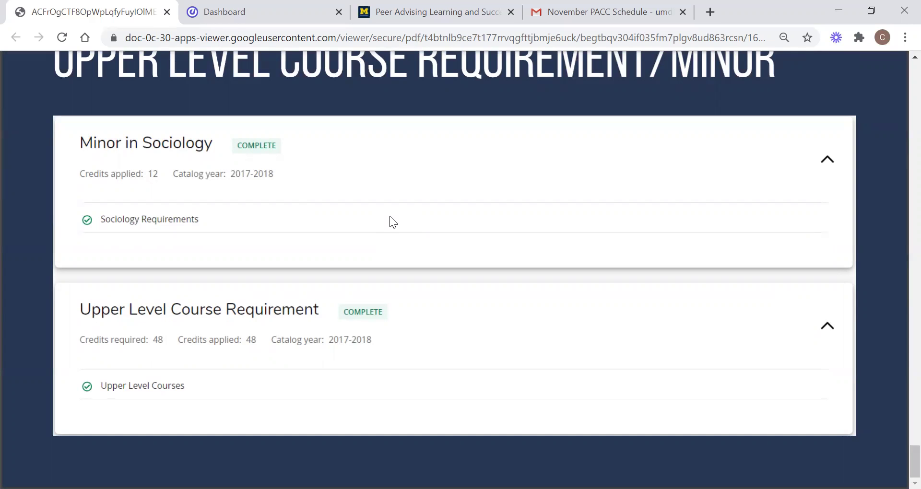
# Go back through the PDF to the Graduation Requirements page.
pyautogui.scroll(20, 389, 216)
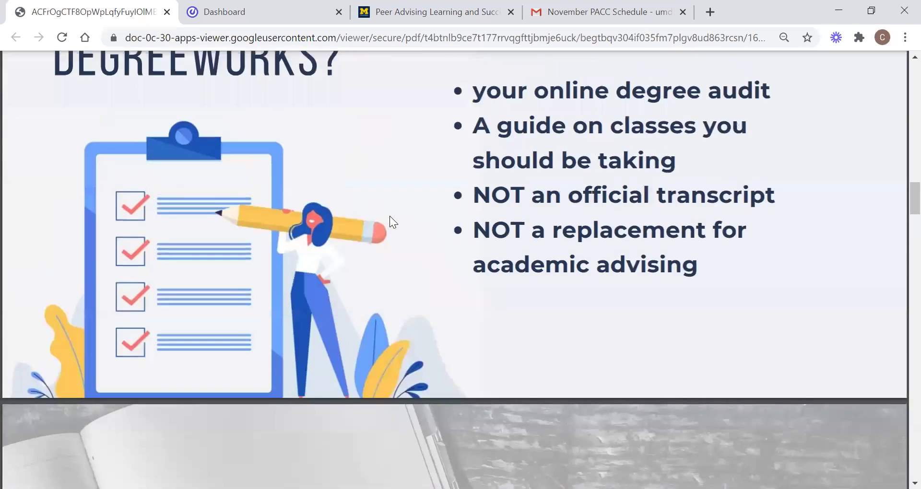
pyautogui.scroll(-15, 390, 216)
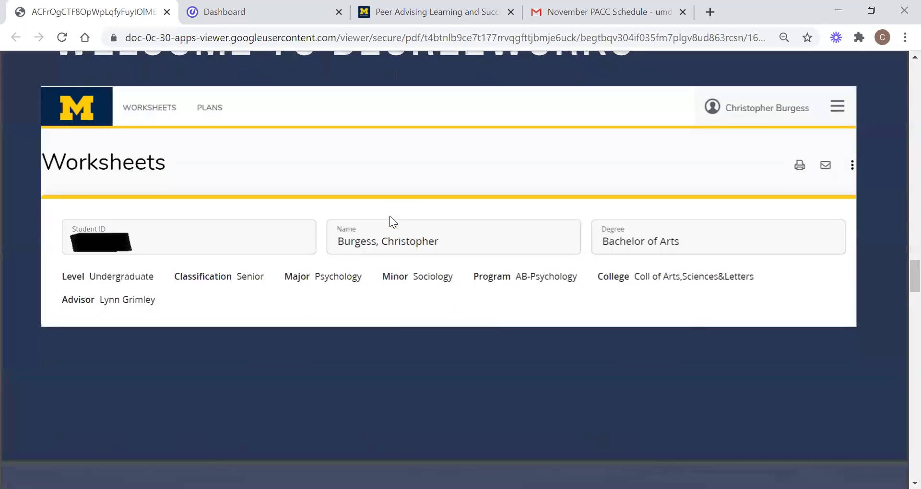
pyautogui.scroll(-8, 389, 216)
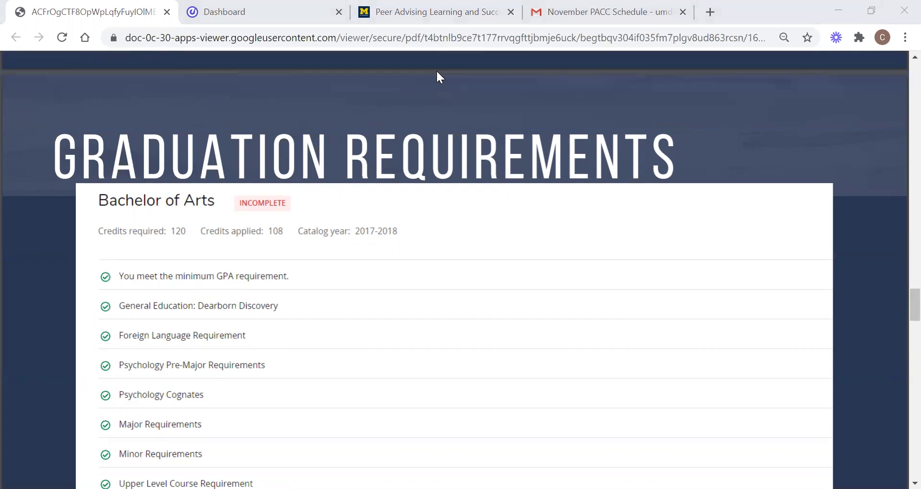
# Switch to the degree audit dashboard and open the What-If analysis on the worksheet.
pyautogui.click(242, 9)
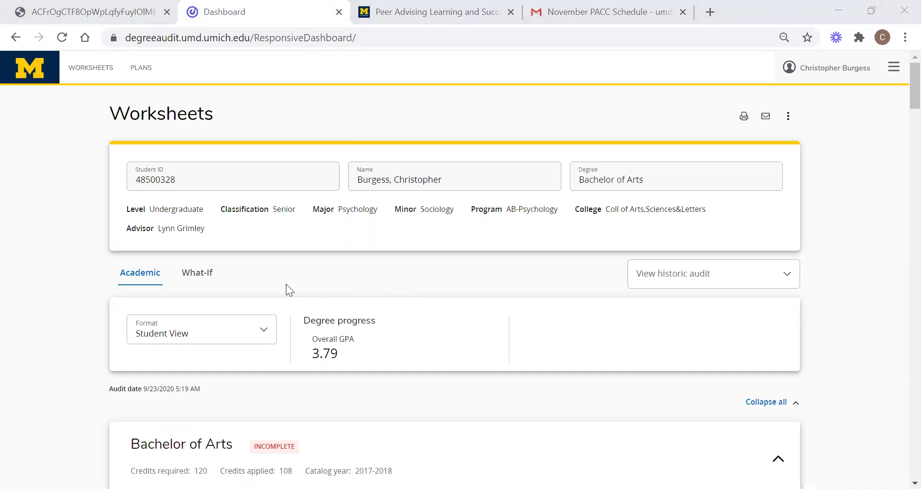
pyautogui.scroll(-2, 282, 285)
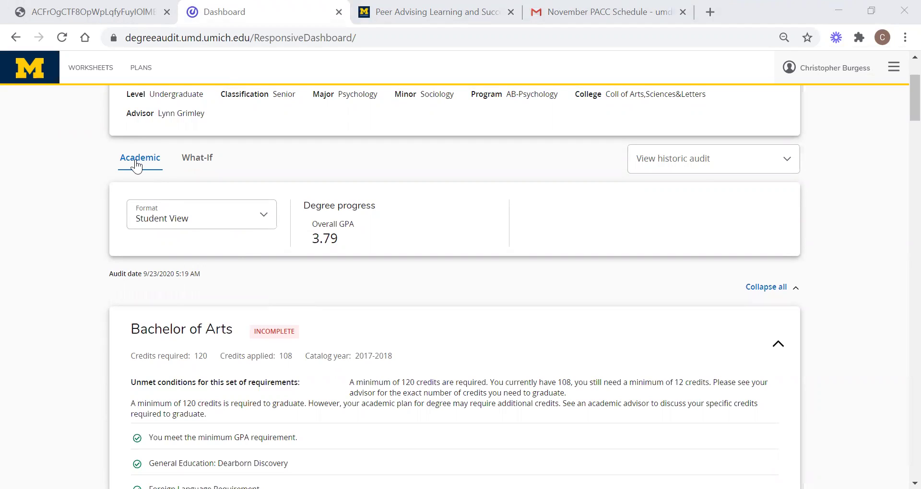
pyautogui.click(197, 165)
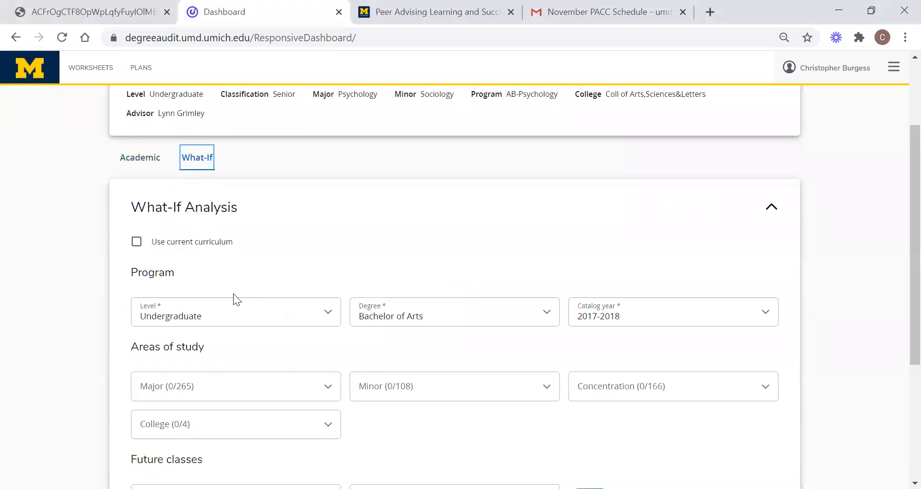